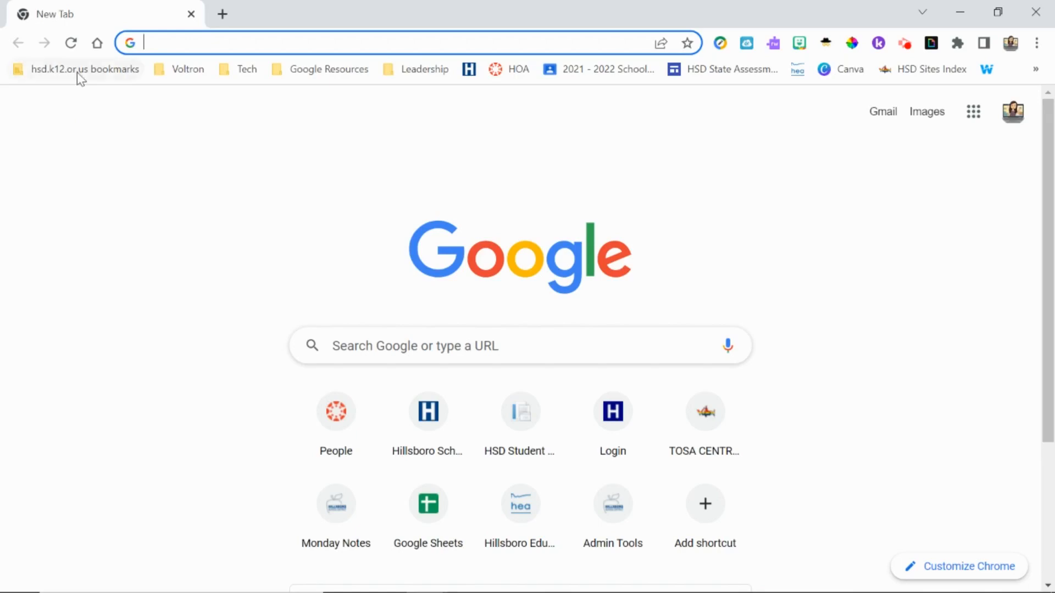
Step: Open the MyApps - Classlink Application Portal bookmark from the hsd.k12.or.us bookmarks folder
{"action": "left_click", "coordinate": [77, 69]}
{"action": "left_click", "coordinate": [86, 99]}
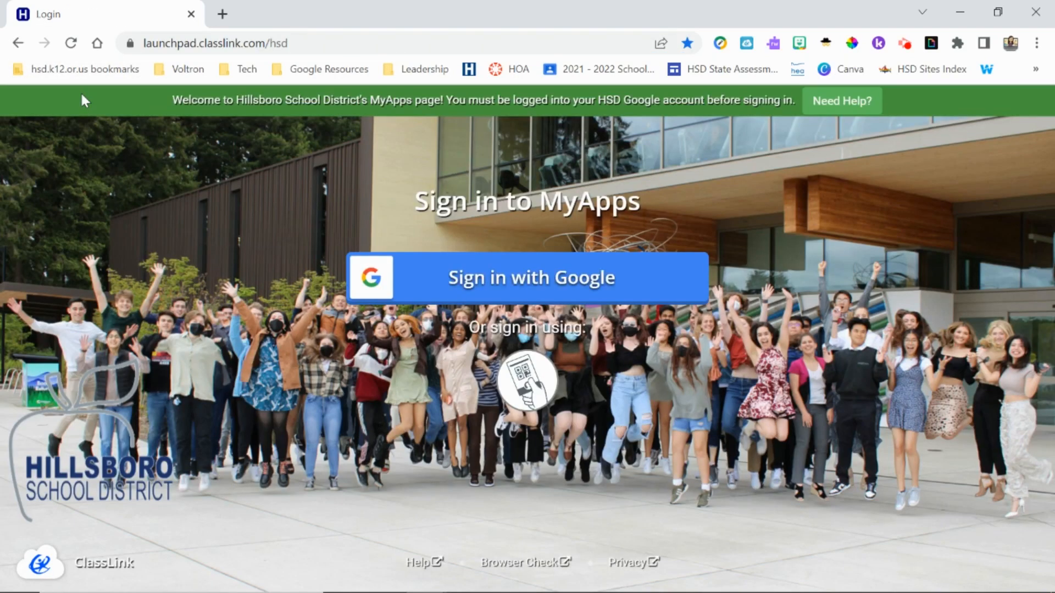
Step: Sign in to MyApps with Google, search 'outlook', and launch Outlook WebMail
{"action": "left_click", "coordinate": [529, 280]}
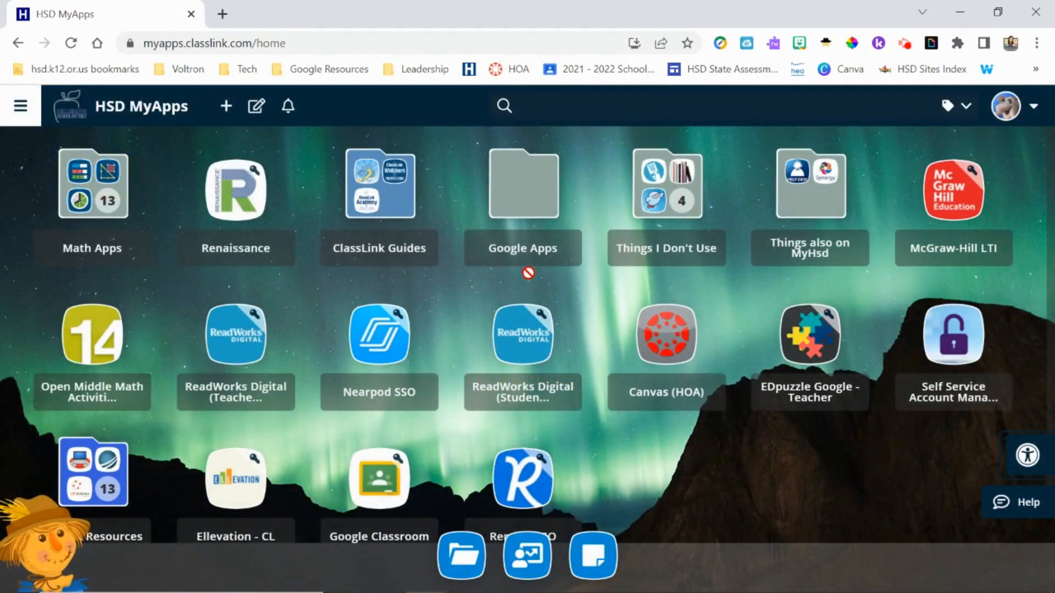
{"action": "left_click", "coordinate": [548, 110]}
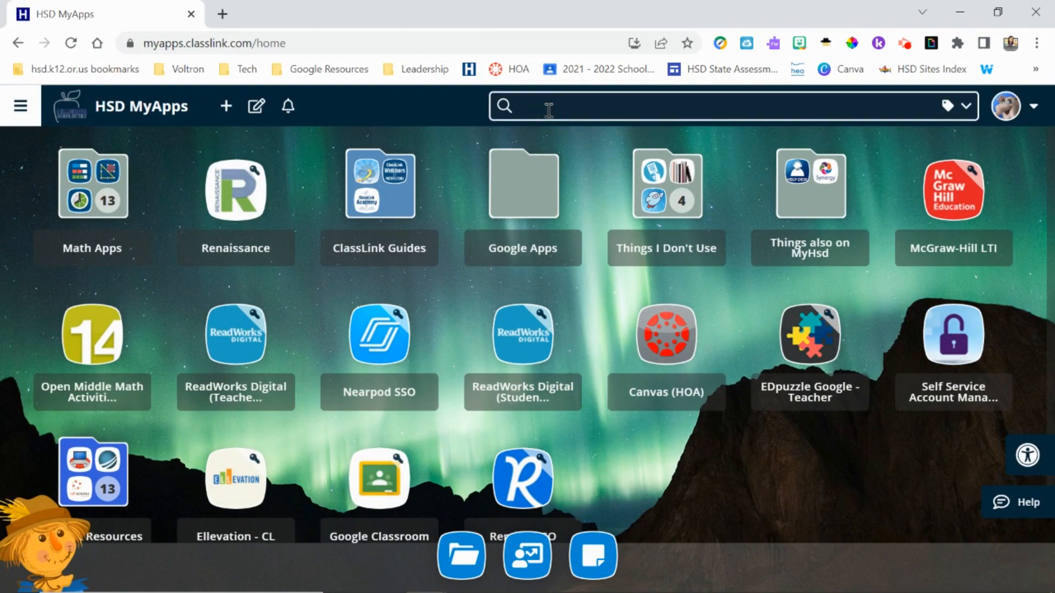
{"action": "type", "text": "outlook"}
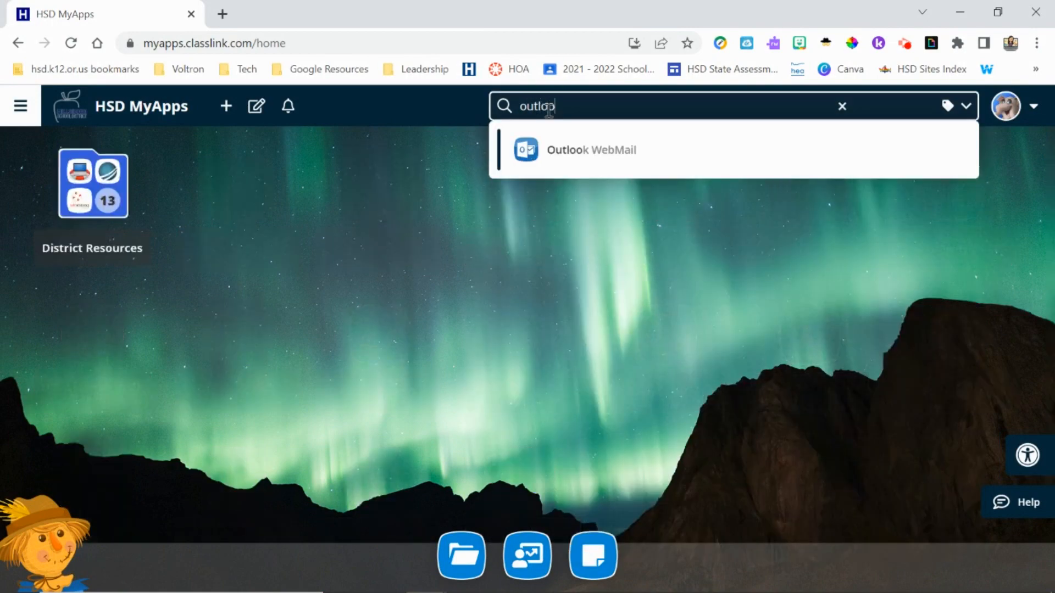
{"action": "left_click", "coordinate": [590, 159]}
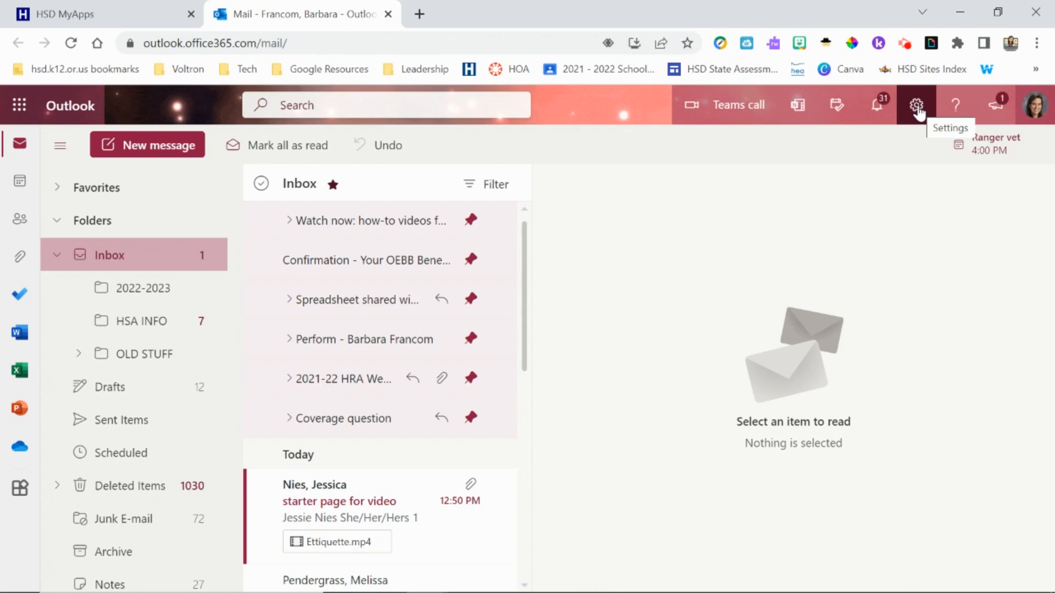
Step: Search Outlook settings for 'signature' to reach the Email signature page
{"action": "left_click", "coordinate": [916, 107]}
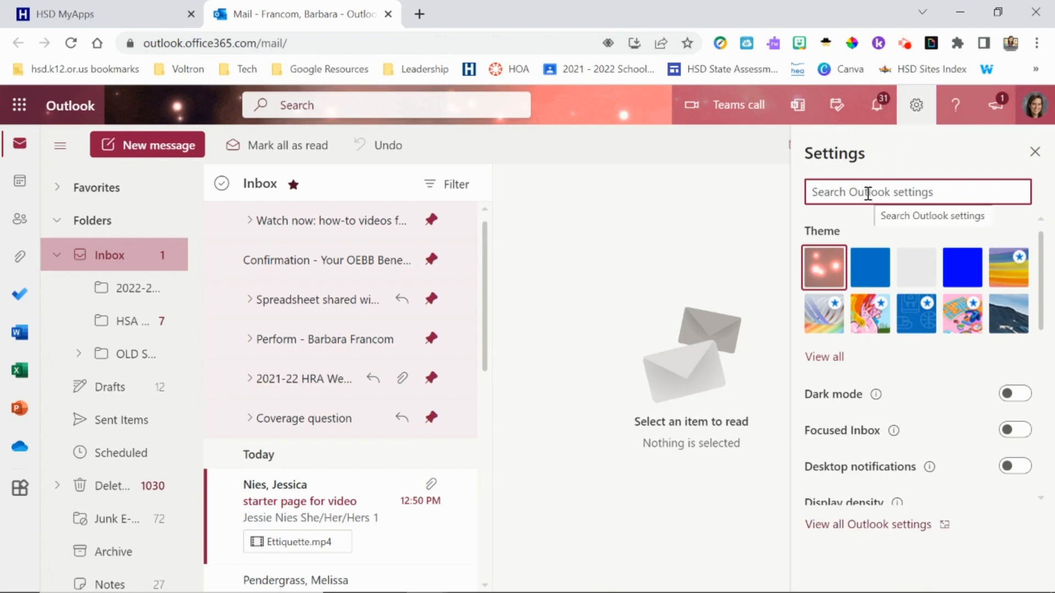
{"action": "type", "text": "signature"}
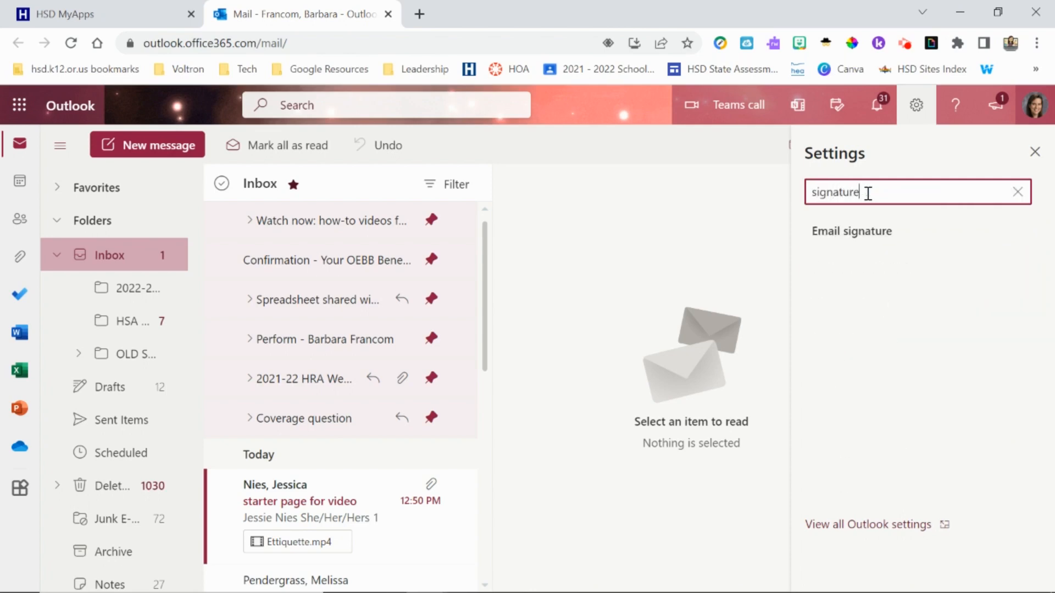
{"action": "key", "text": "Return"}
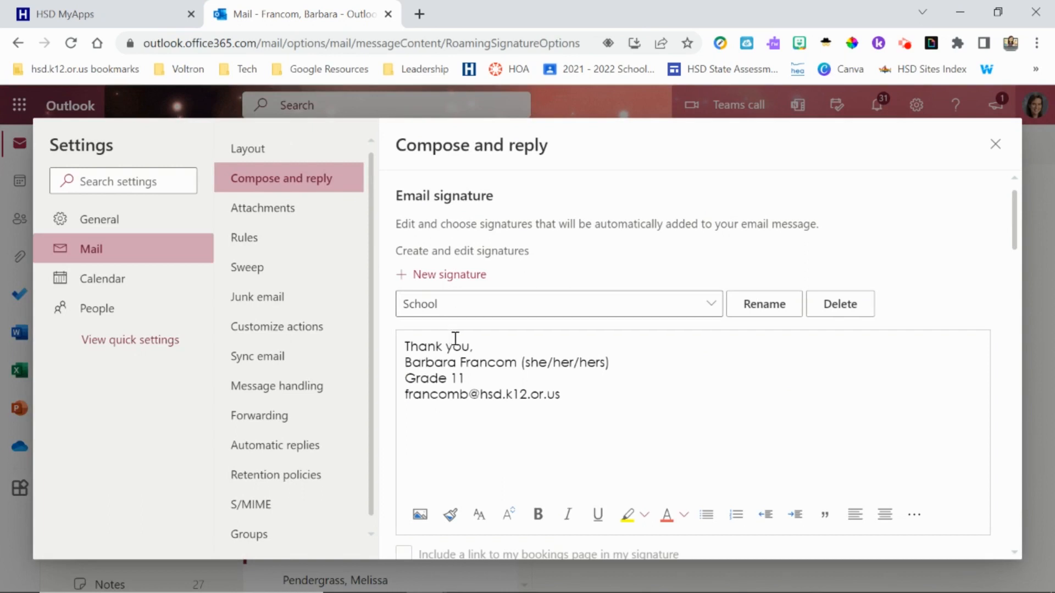
Step: Create a new signature named 'Education' and place the cursor in its empty body
{"action": "left_click", "coordinate": [447, 276]}
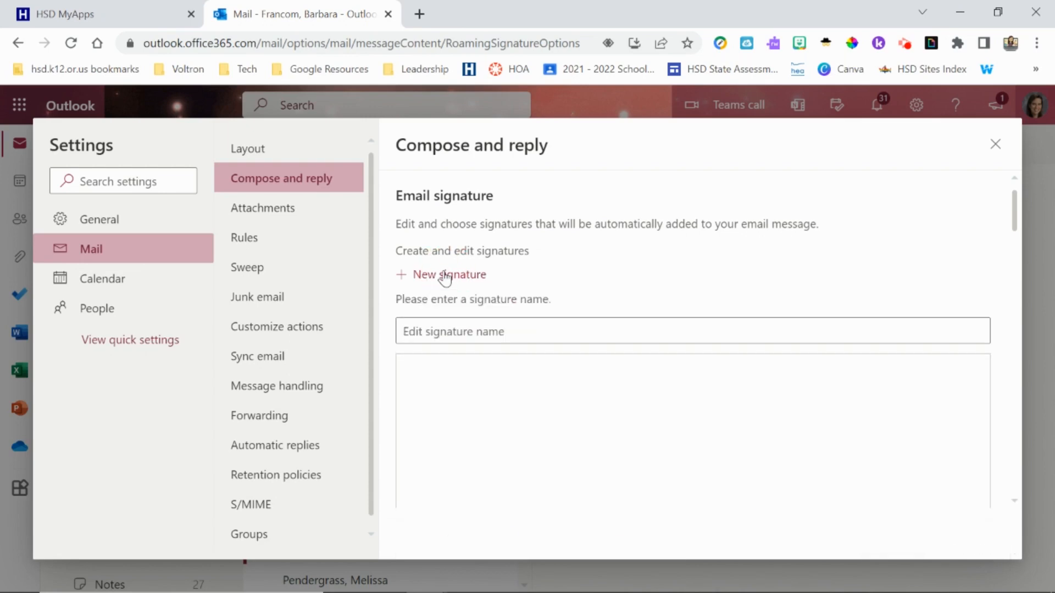
{"action": "left_click", "coordinate": [416, 333]}
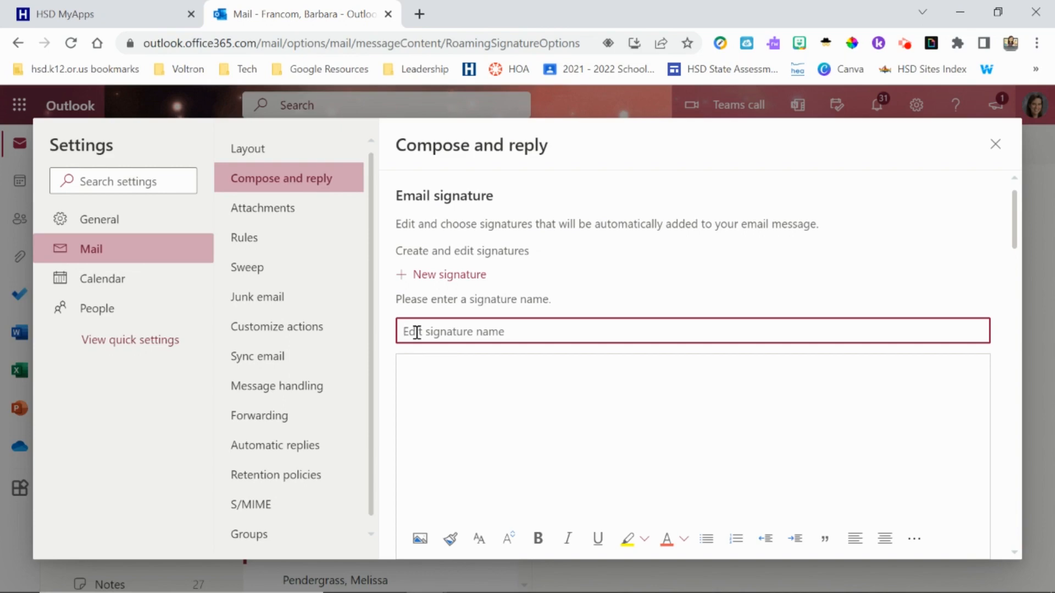
{"action": "type", "text": "Education"}
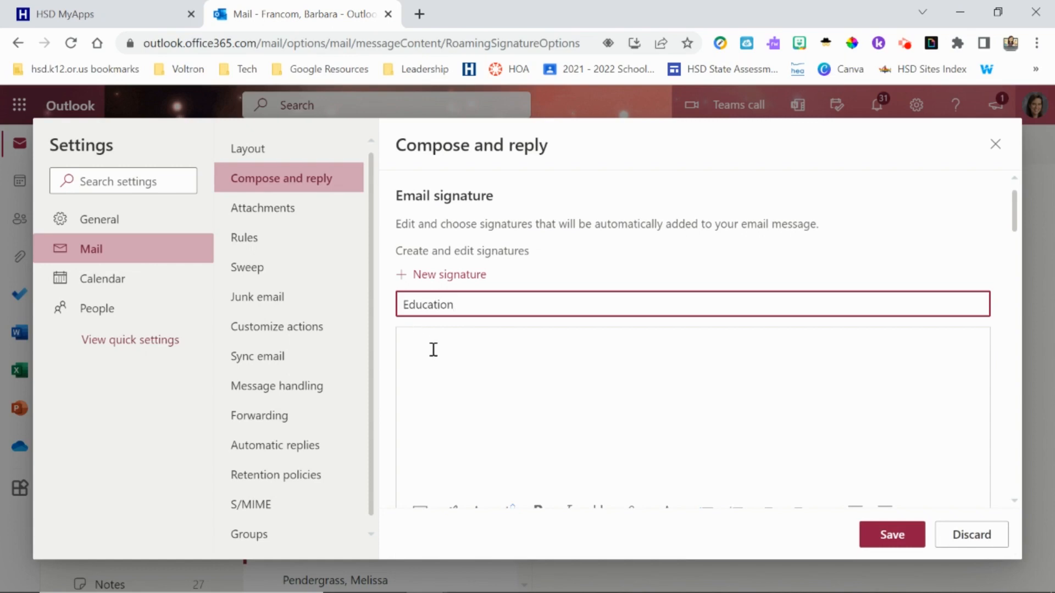
{"action": "left_click", "coordinate": [433, 350]}
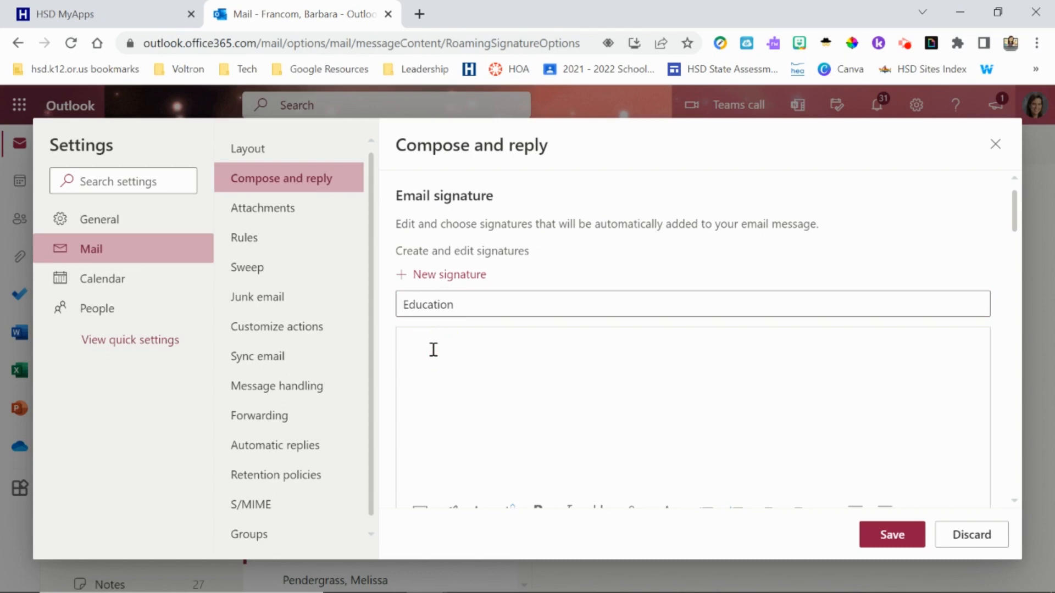
Step: Write 'Thank you,', the full name, 'she/her/hers' and the school e-mail address on separate lines
{"action": "key", "text": "BackSpace"}
{"action": "key", "text": "BackSpace"}
{"action": "key", "text": "BackSpace"}
{"action": "key", "text": "Return"}
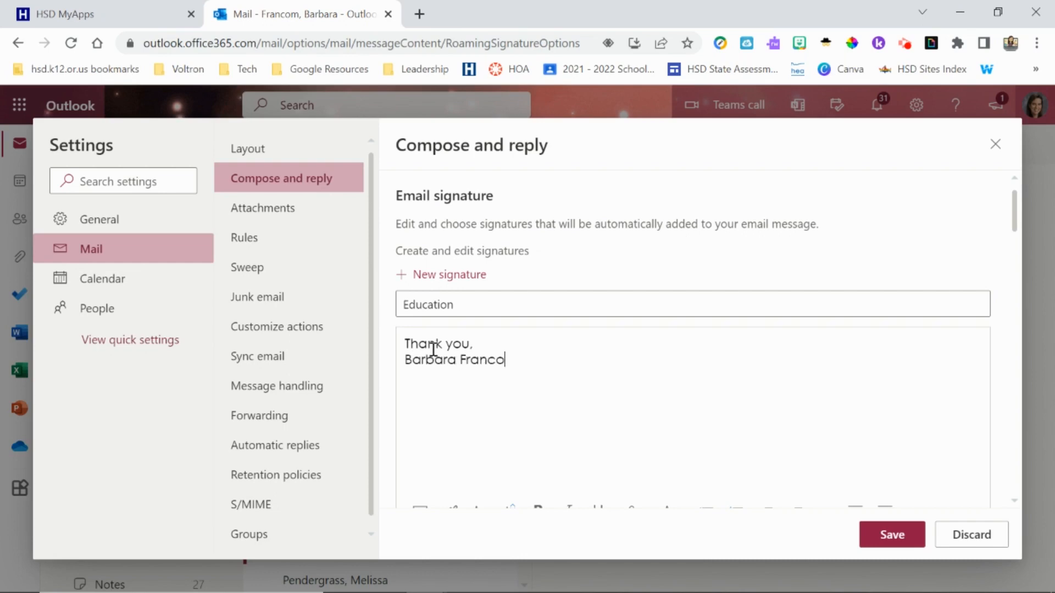
{"action": "key", "text": "Return"}
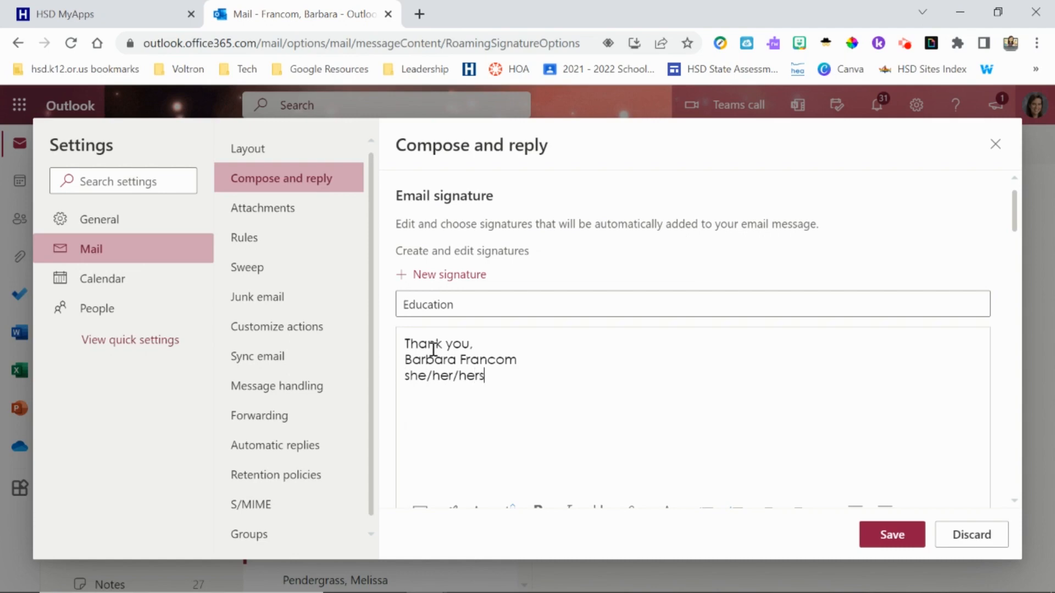
{"action": "key", "text": "Return"}
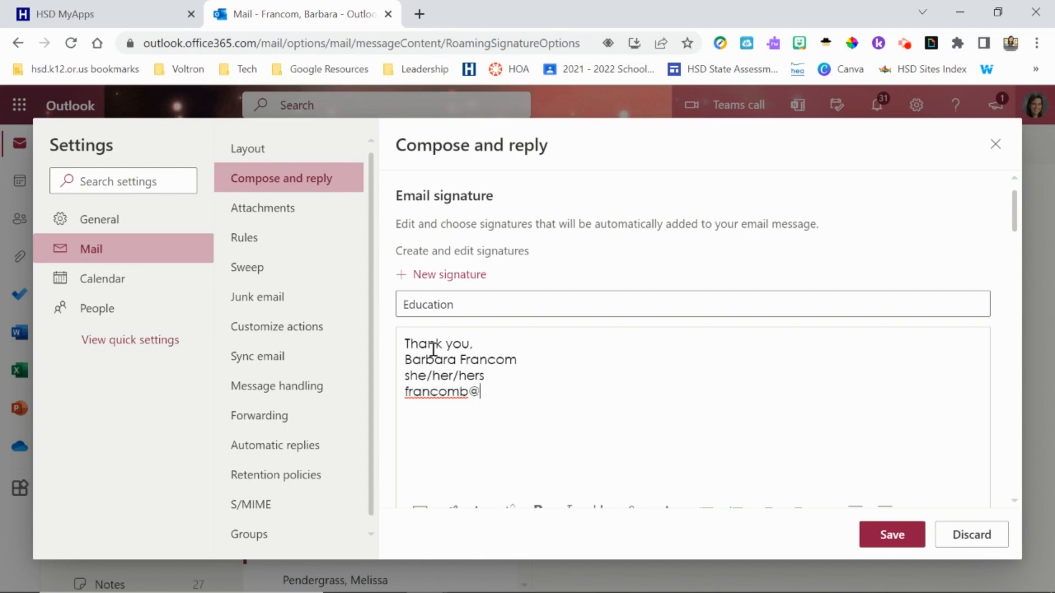
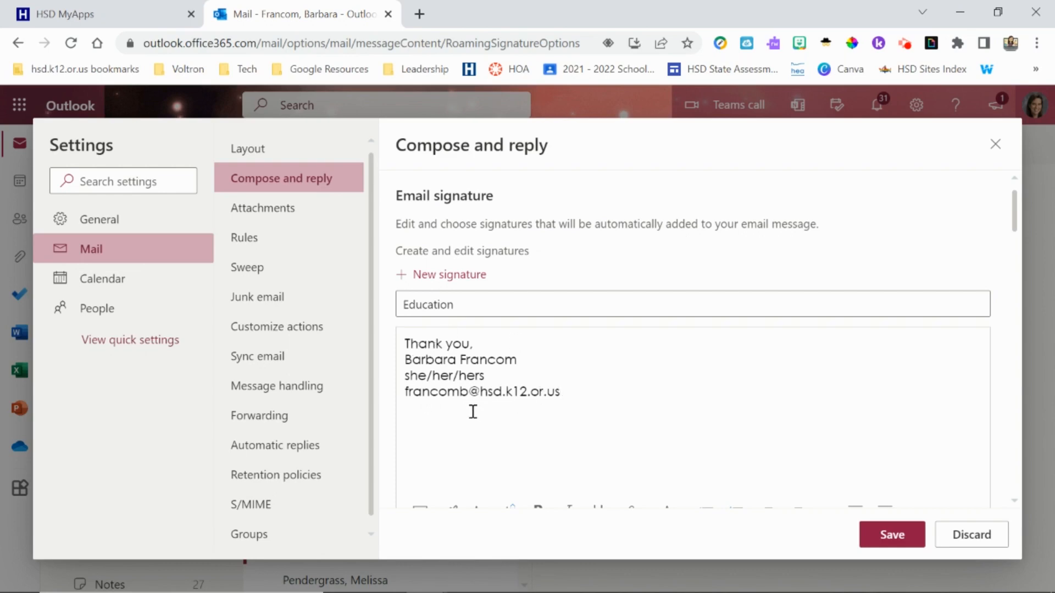
Step: Save the new Education signature
{"action": "scroll", "coordinate": [575, 419], "scroll_direction": "down", "scroll_amount": 2}
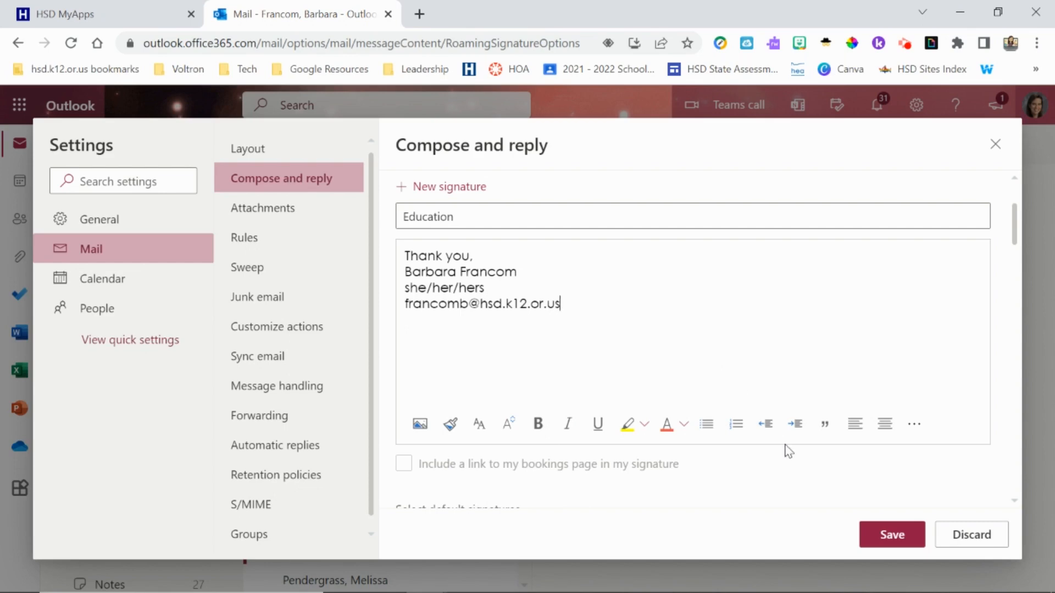
{"action": "scroll", "coordinate": [864, 472], "scroll_direction": "down", "scroll_amount": 3}
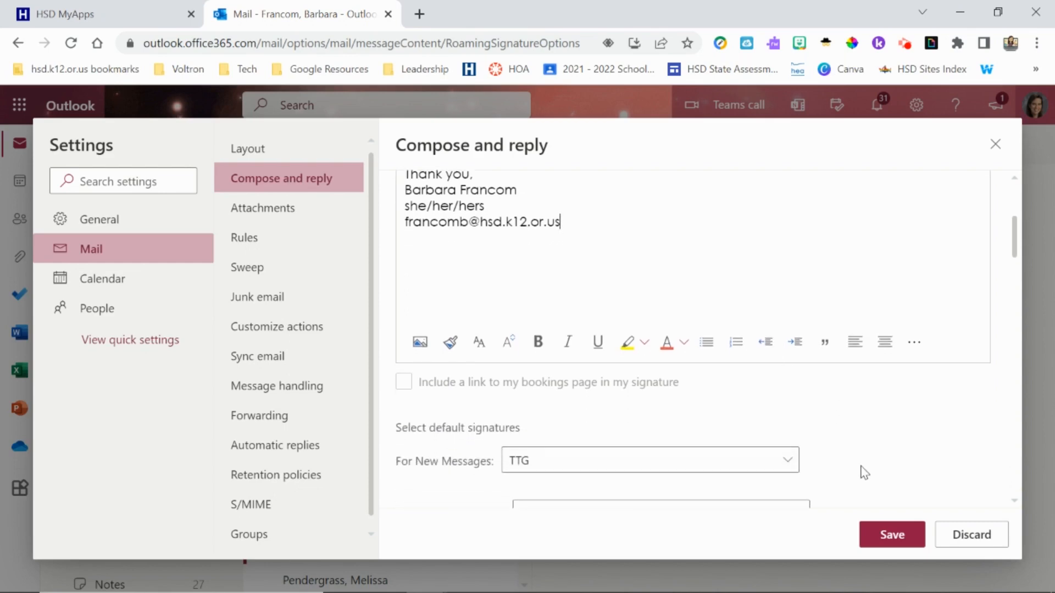
{"action": "scroll", "coordinate": [861, 471], "scroll_direction": "down", "scroll_amount": 1}
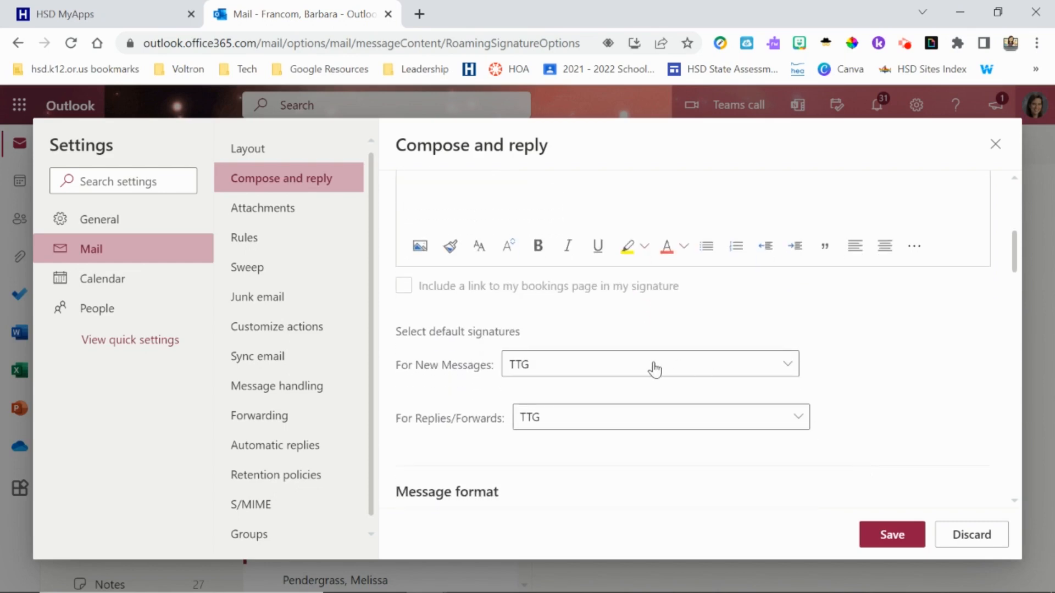
{"action": "left_click", "coordinate": [550, 373]}
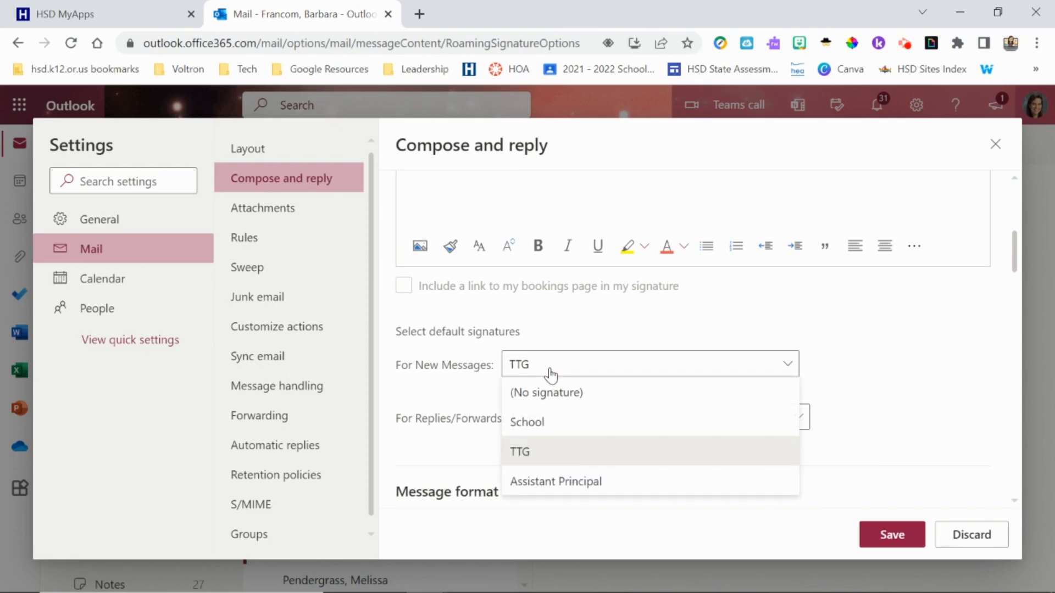
{"action": "left_click", "coordinate": [885, 533]}
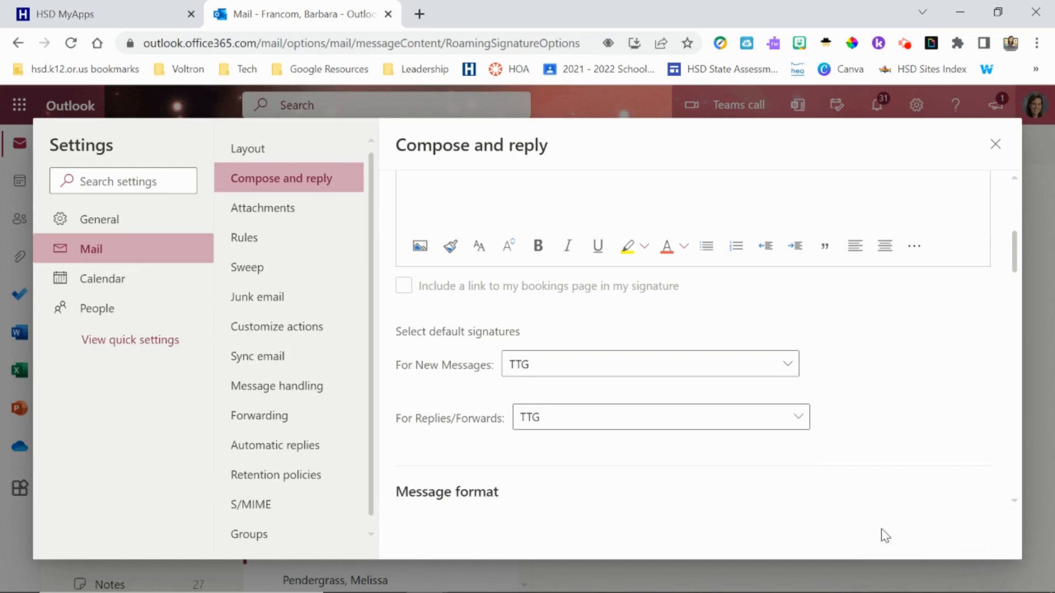
Step: Choose Education as default for New Messages and Replies/Forwards, then save
{"action": "left_click", "coordinate": [606, 367]}
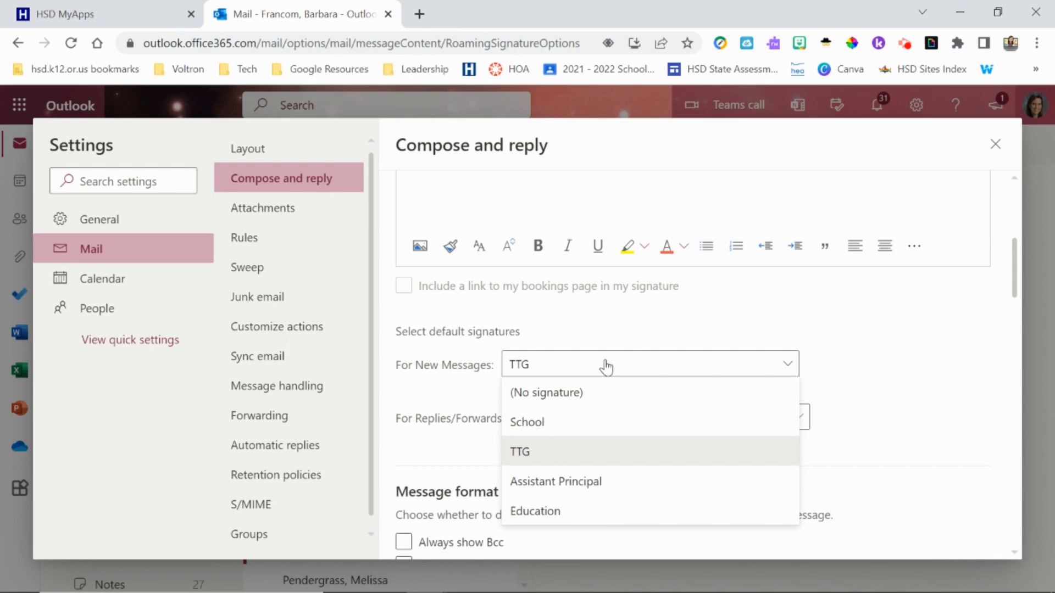
{"action": "left_click", "coordinate": [520, 510]}
{"action": "left_click", "coordinate": [605, 434]}
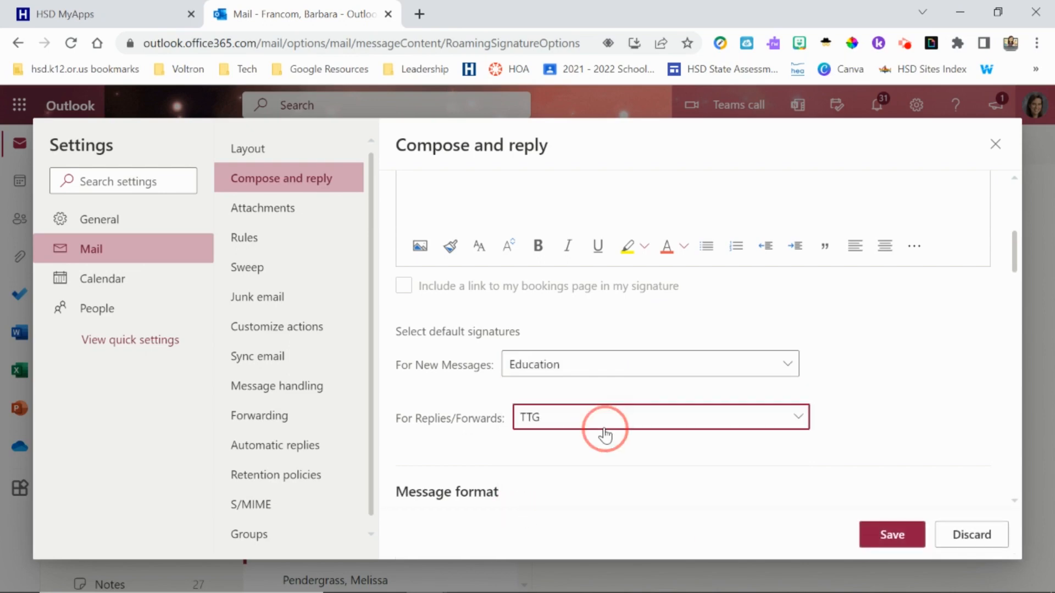
{"action": "left_click", "coordinate": [565, 564]}
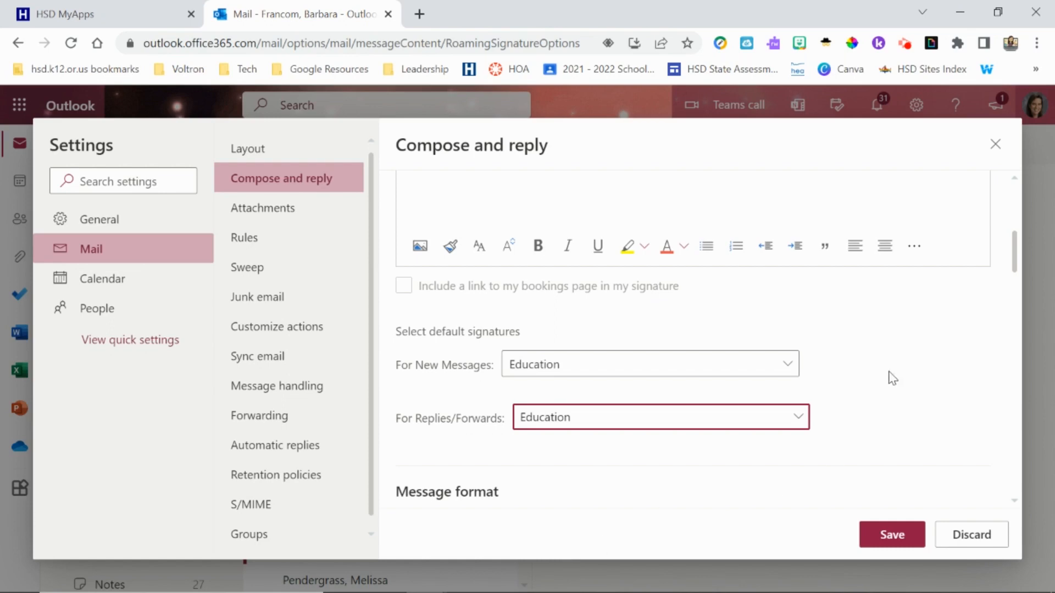
{"action": "left_click", "coordinate": [890, 536]}
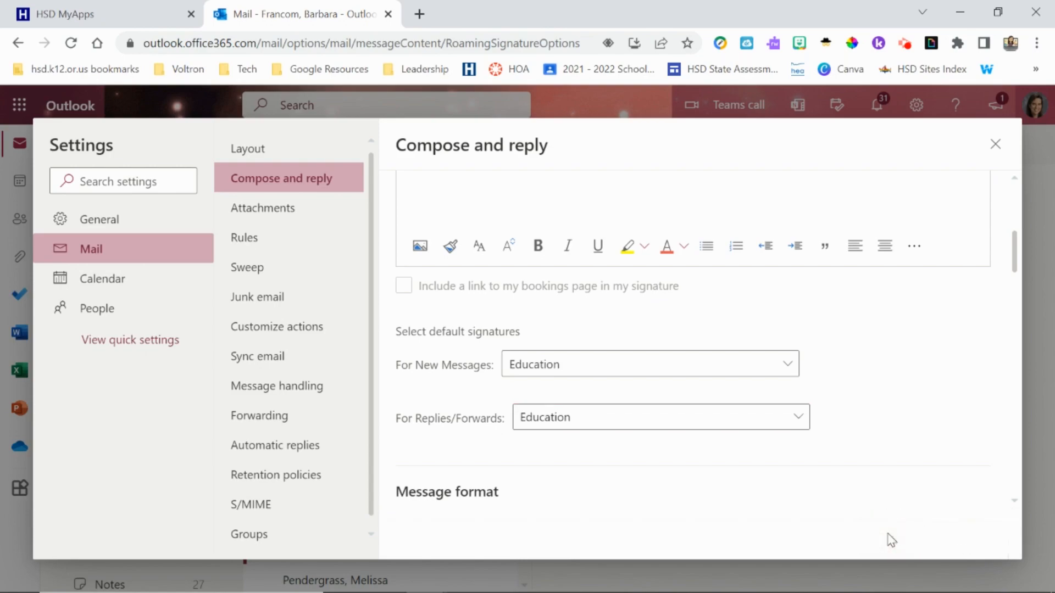